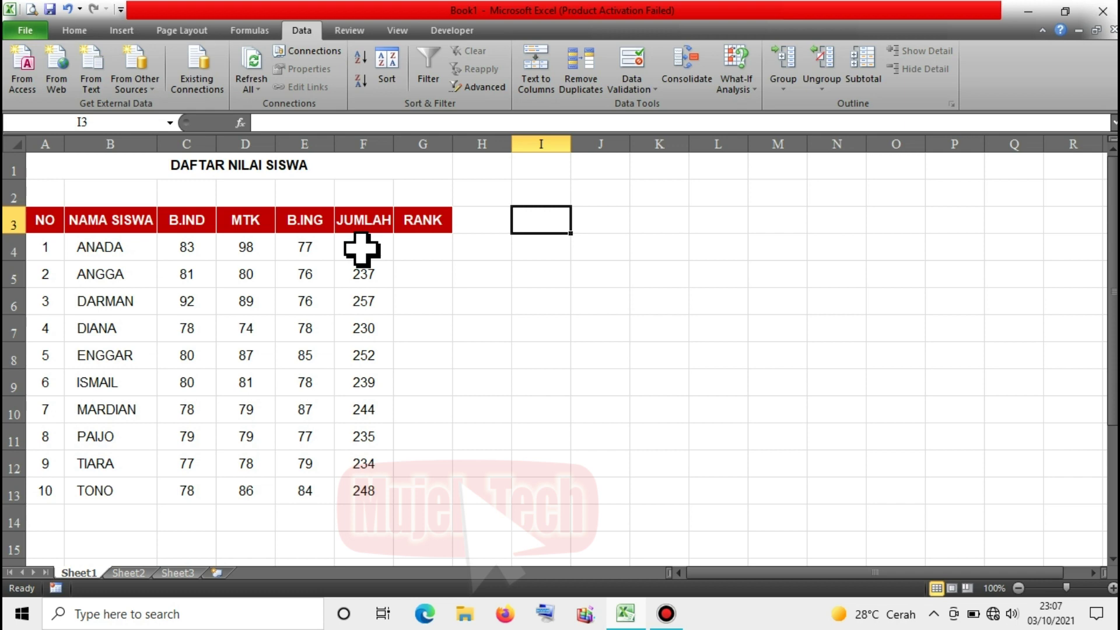
Step: In G4, enter =RANK(F4;F4:F13) to rank ANADA's total against F4:F13
{"action": "left_click", "coordinate": [426, 248]}
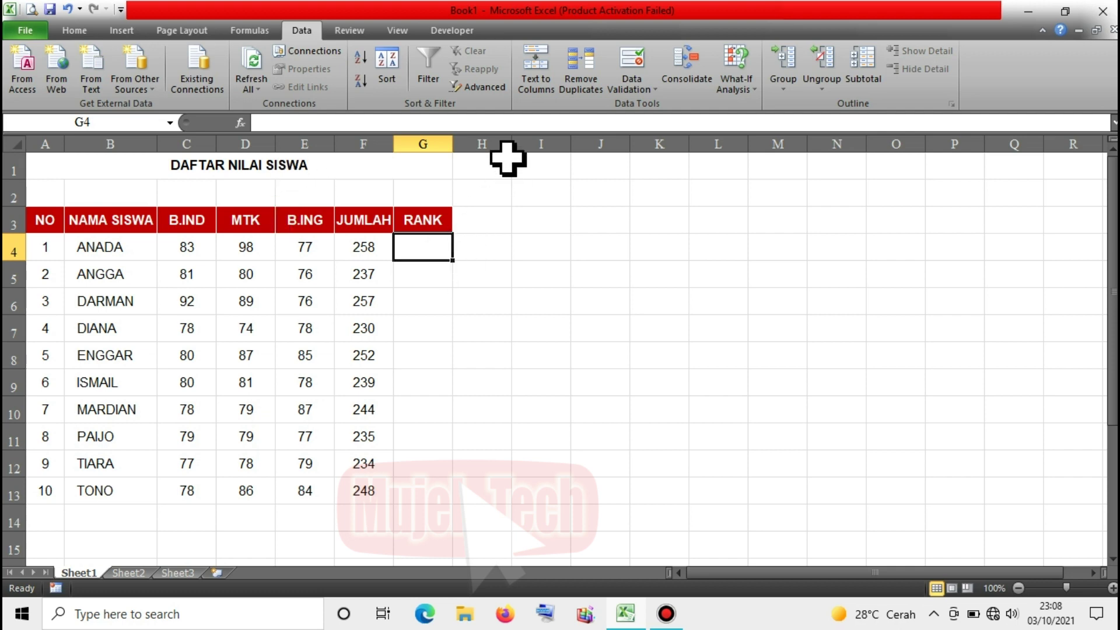
{"action": "type", "text": "="}
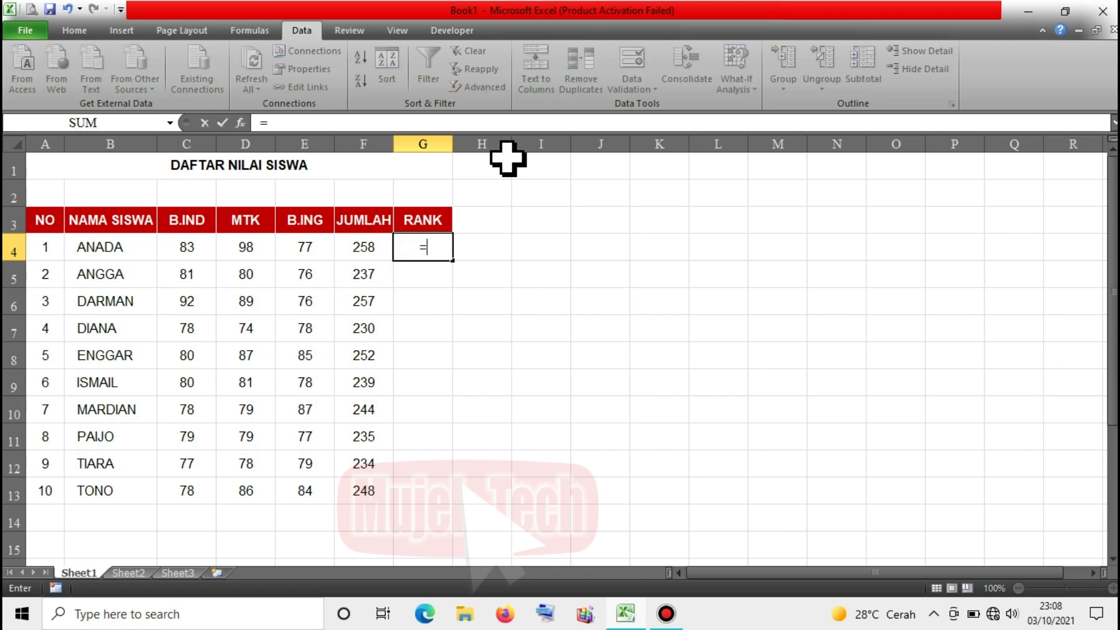
{"action": "type", "text": "R"}
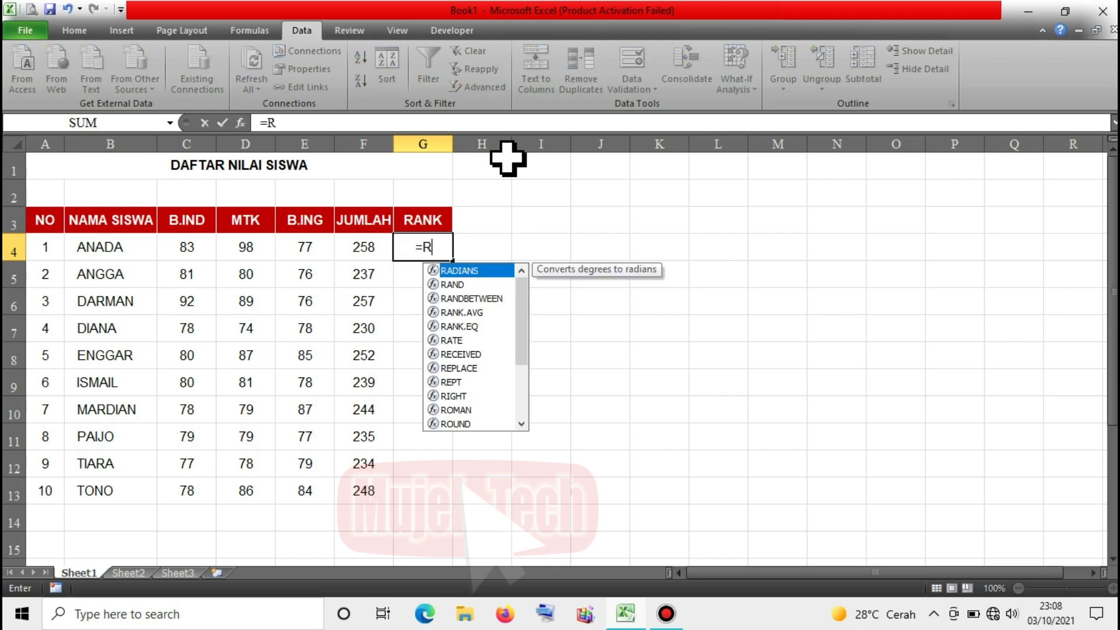
{"action": "type", "text": "AN"}
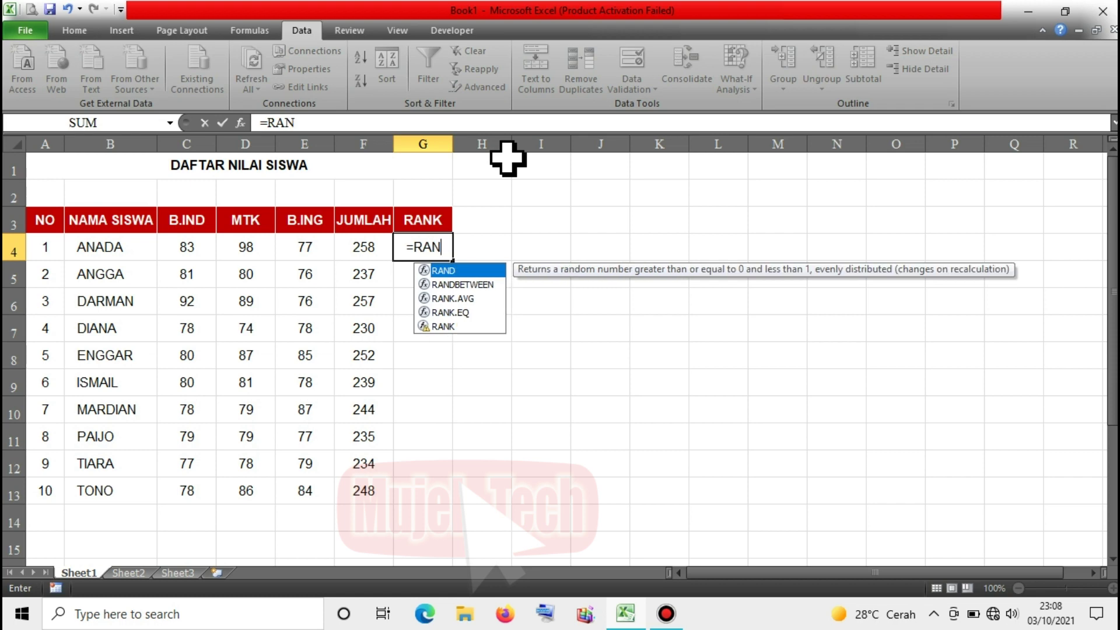
{"action": "type", "text": "L"}
{"action": "key", "text": "BackSpace"}
{"action": "type", "text": "K"}
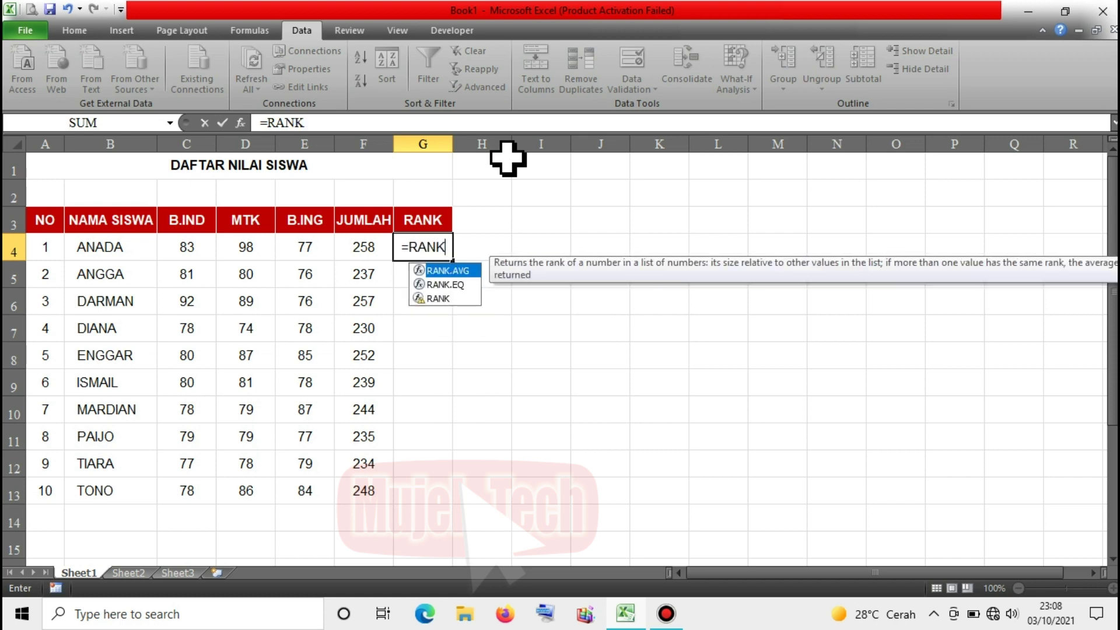
{"action": "type", "text": "("}
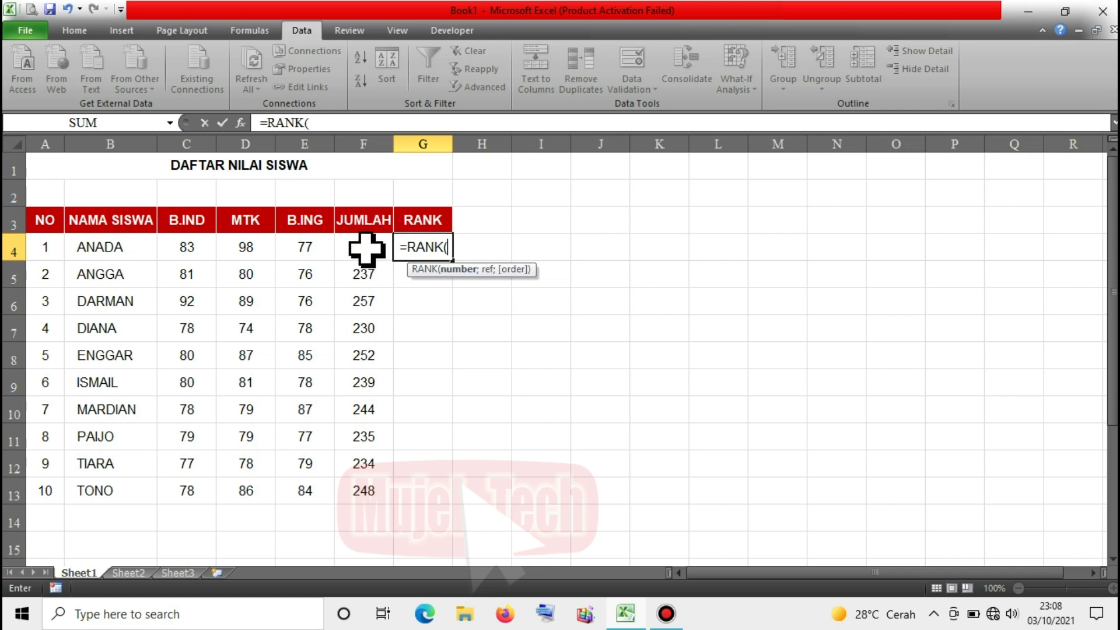
{"action": "left_click", "coordinate": [365, 248]}
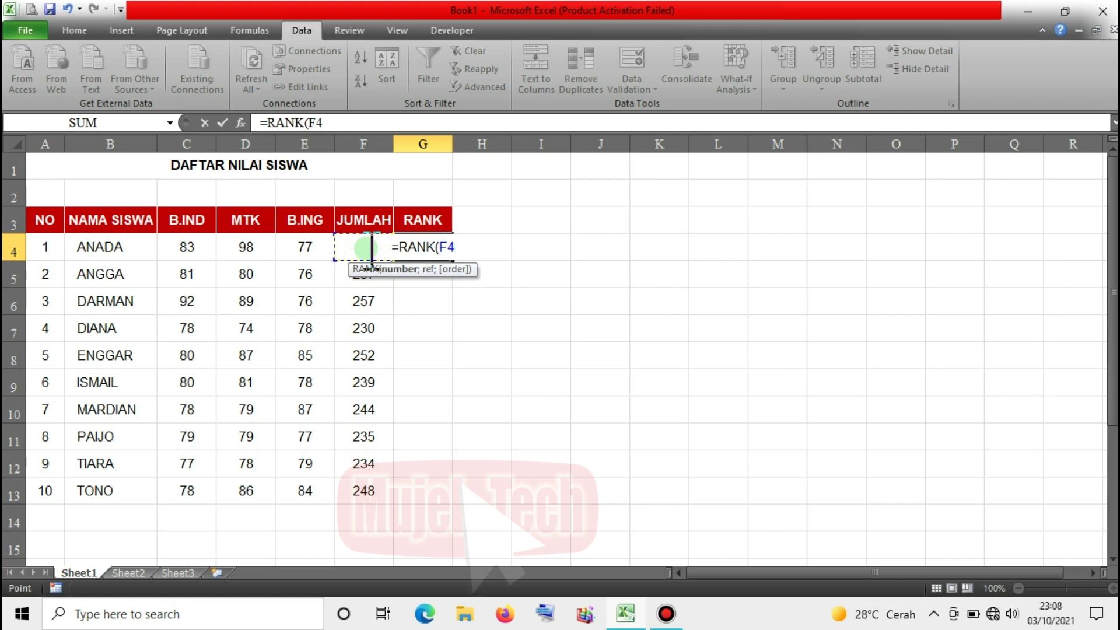
{"action": "type", "text": ";"}
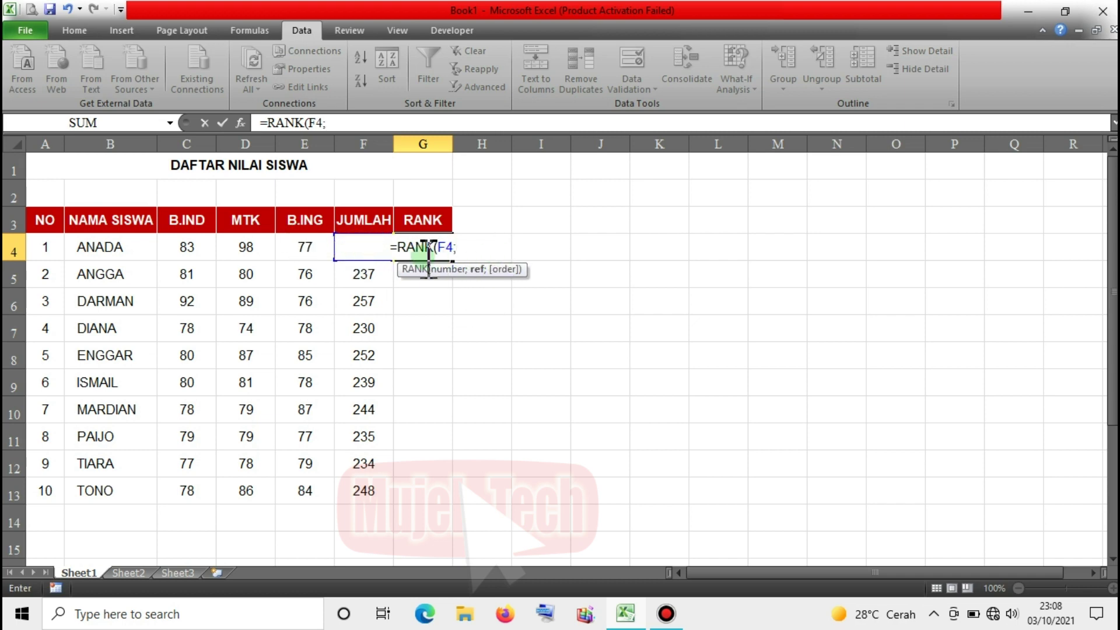
{"action": "left_click", "coordinate": [364, 249]}
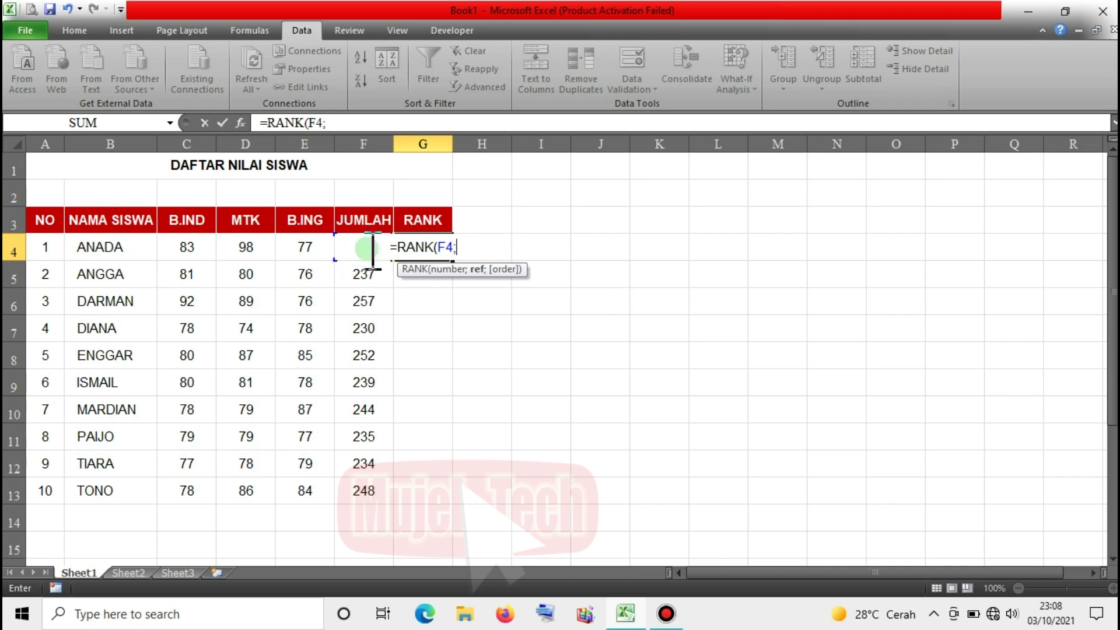
{"action": "type", "text": "F4"}
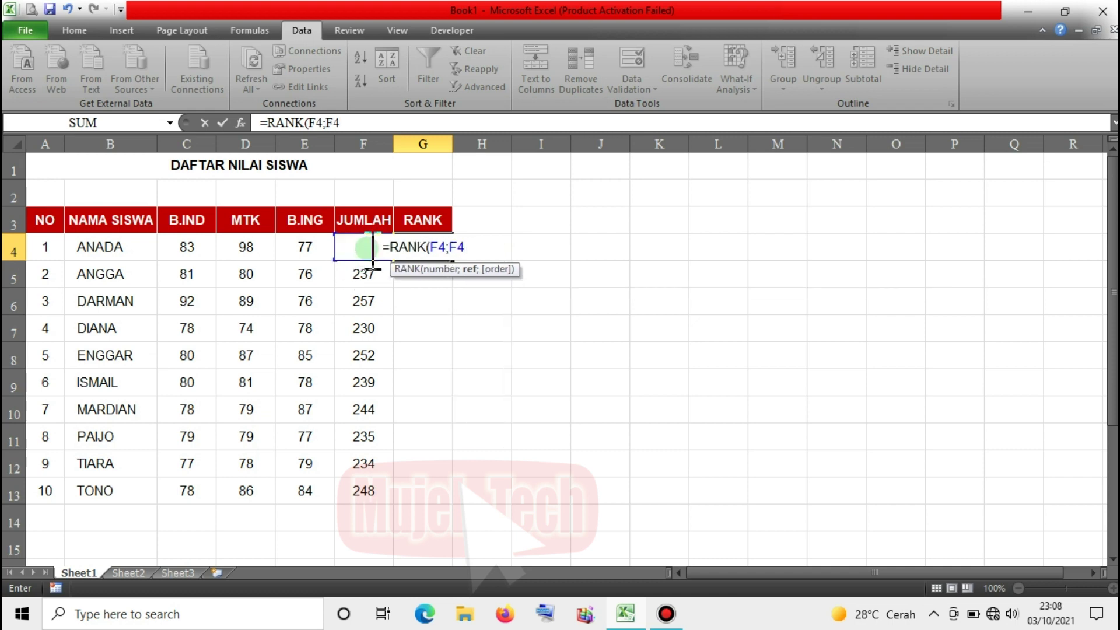
{"action": "type", "text": ":"}
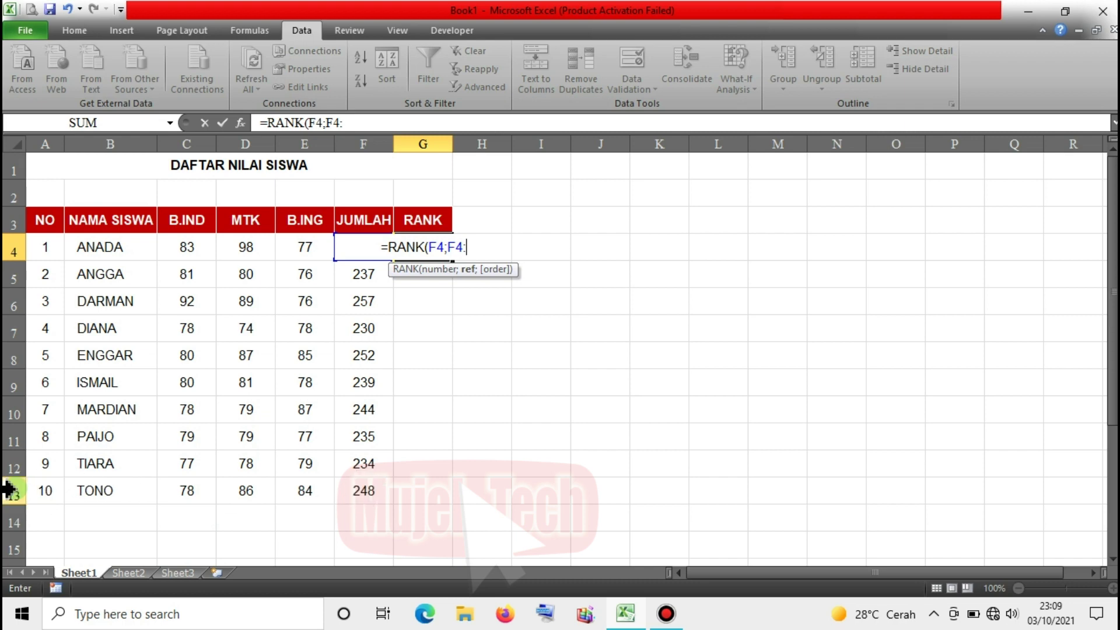
{"action": "left_click", "coordinate": [478, 252]}
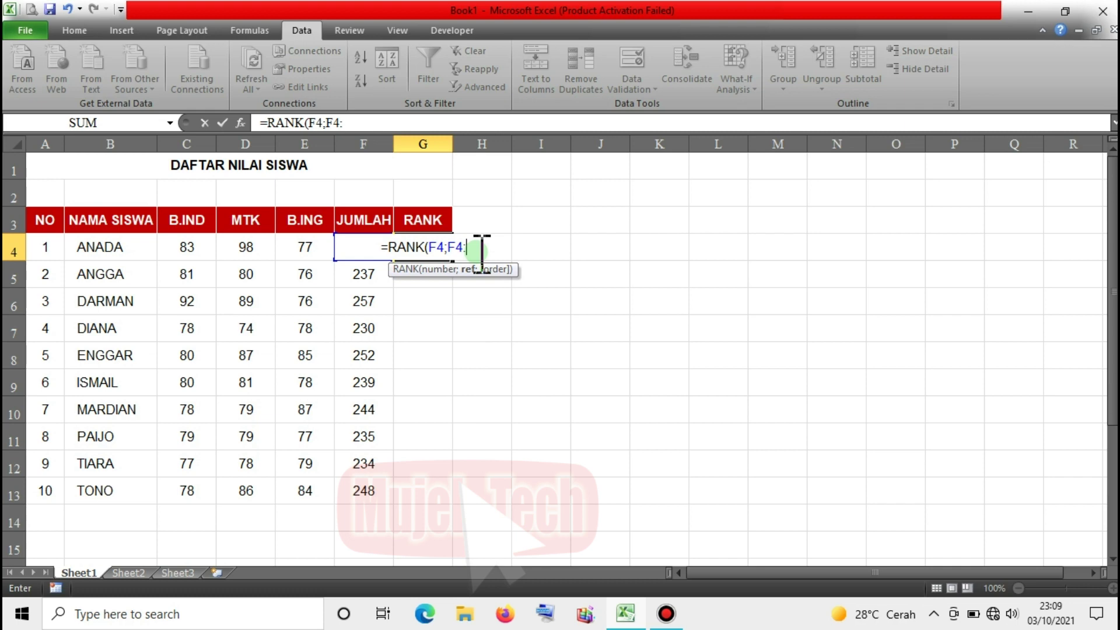
{"action": "type", "text": "F"}
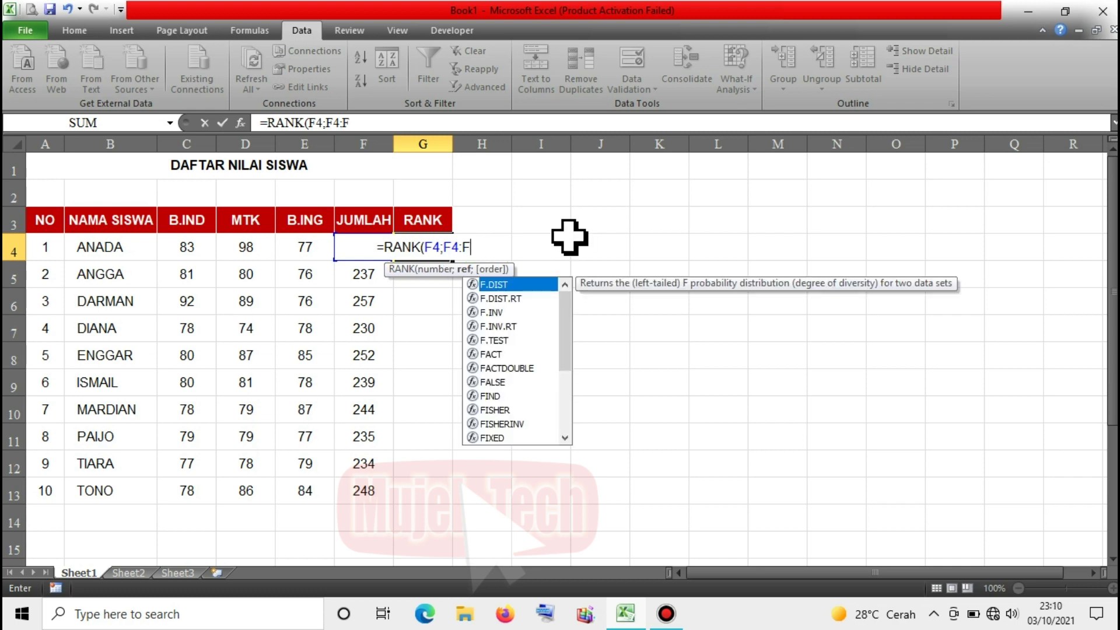
{"action": "type", "text": "13)"}
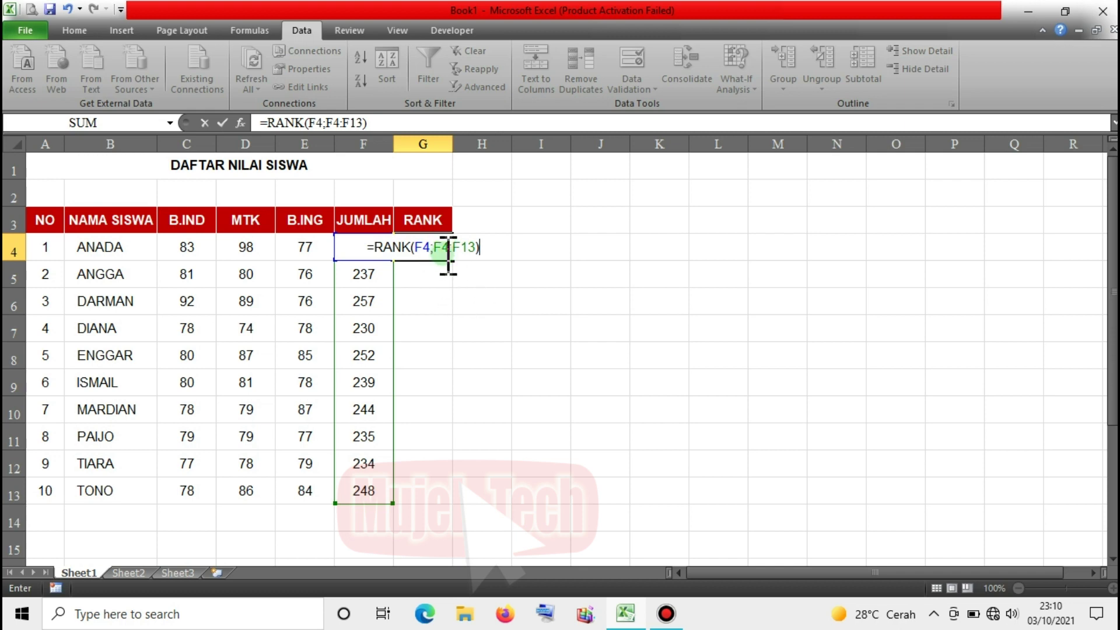
Step: Lock the range as $F$4:$F$13 so G4 reads =RANK(F4;$F$4:$F$13), and confirm it
{"action": "left_click", "coordinate": [449, 248]}
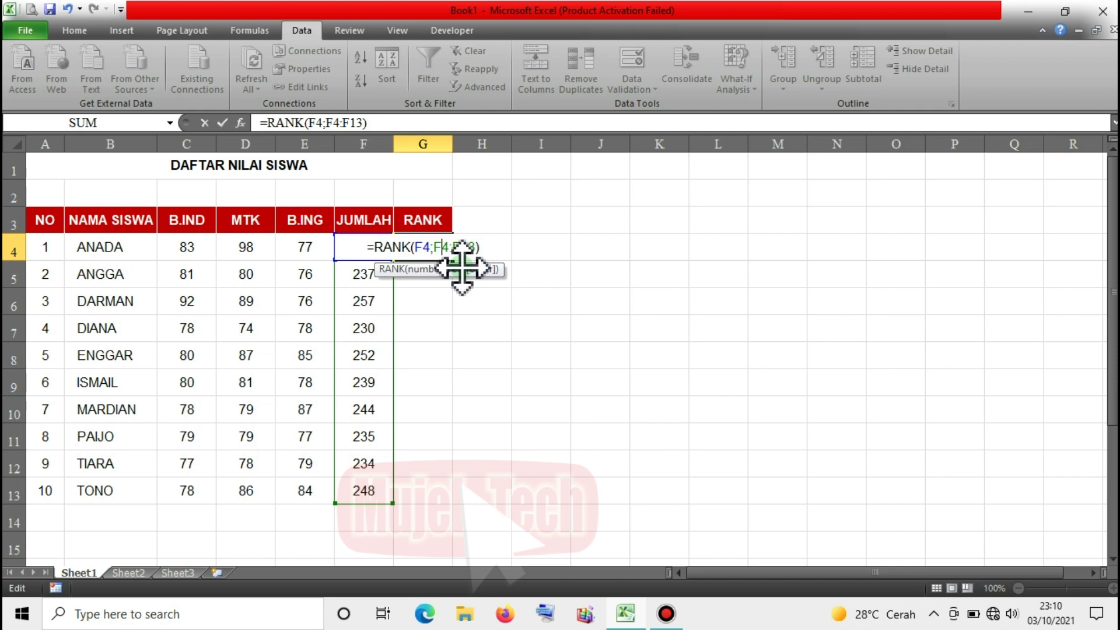
{"action": "key", "text": "F4"}
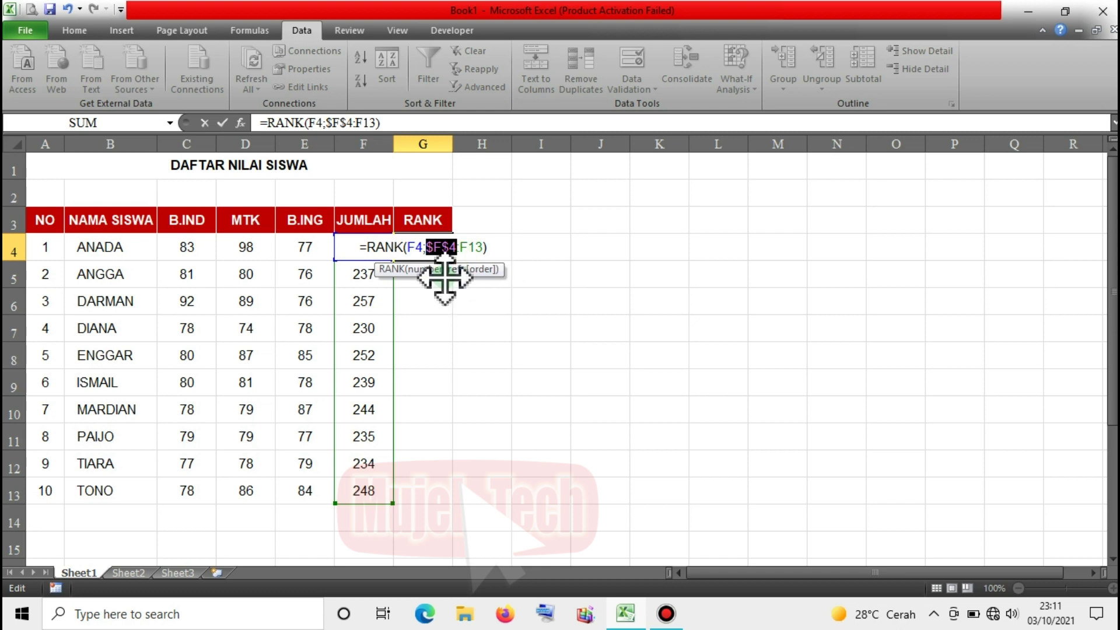
{"action": "left_click", "coordinate": [477, 248]}
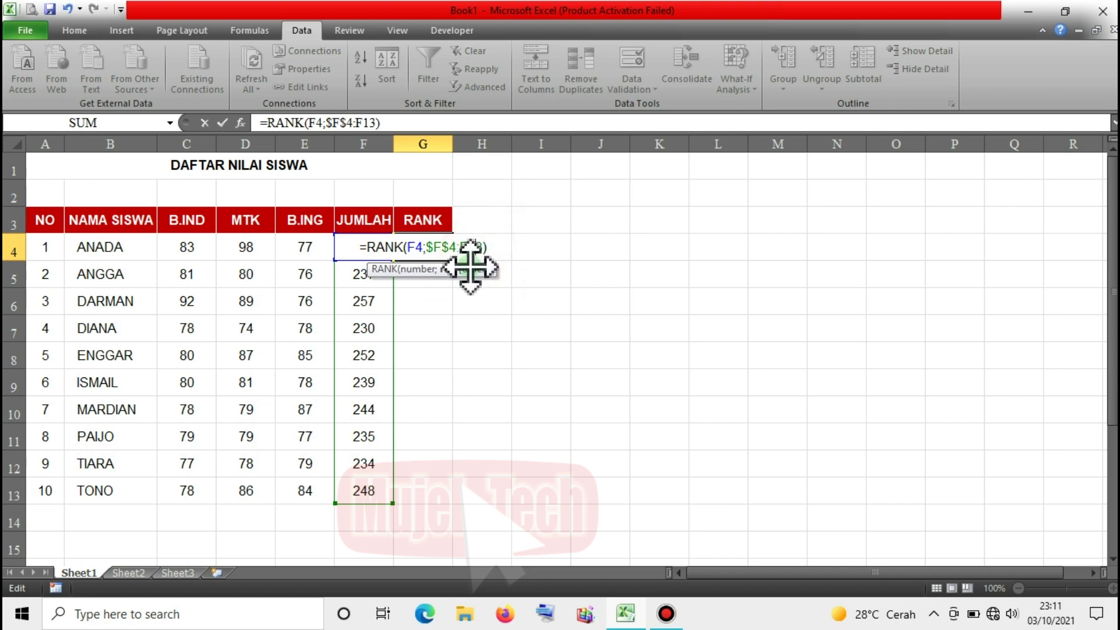
{"action": "left_click", "coordinate": [462, 247]}
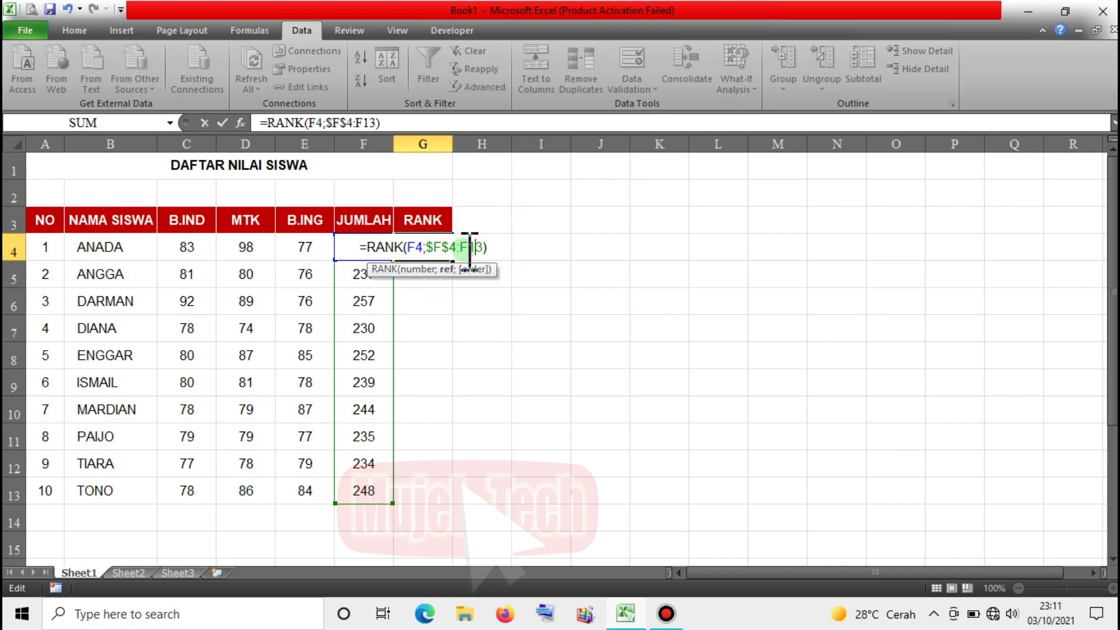
{"action": "left_click", "coordinate": [472, 247]}
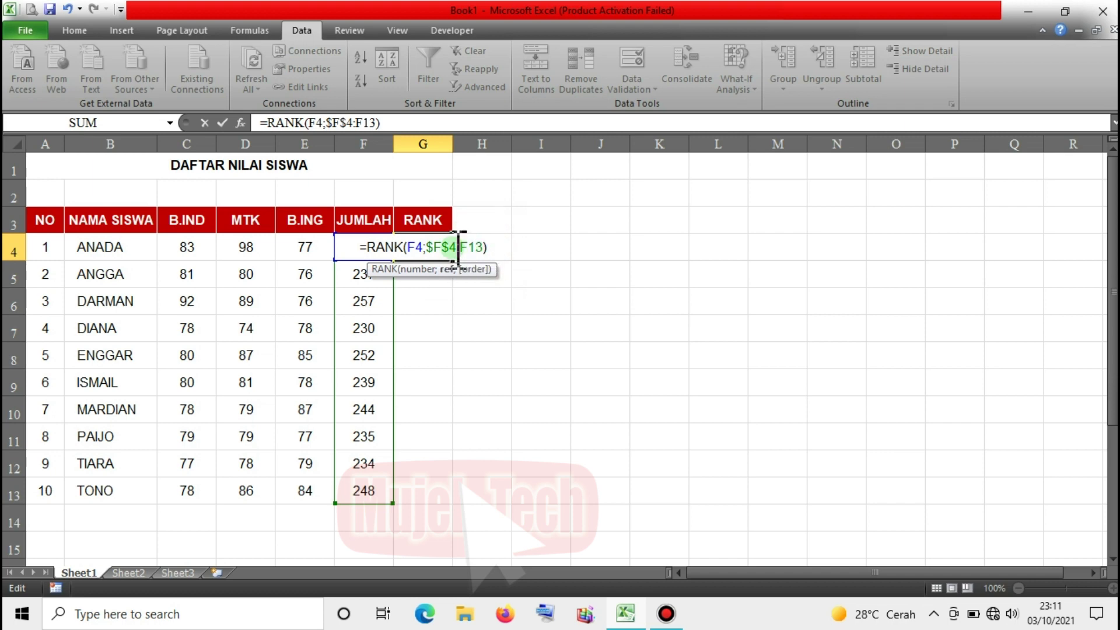
{"action": "left_click", "coordinate": [484, 247]}
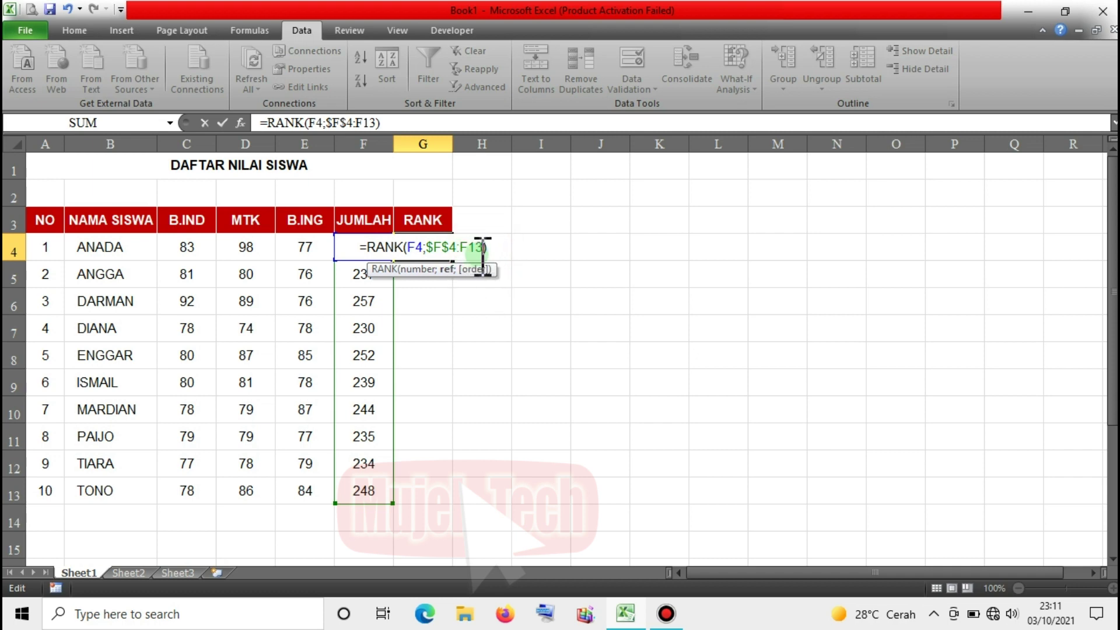
{"action": "key", "text": "F4"}
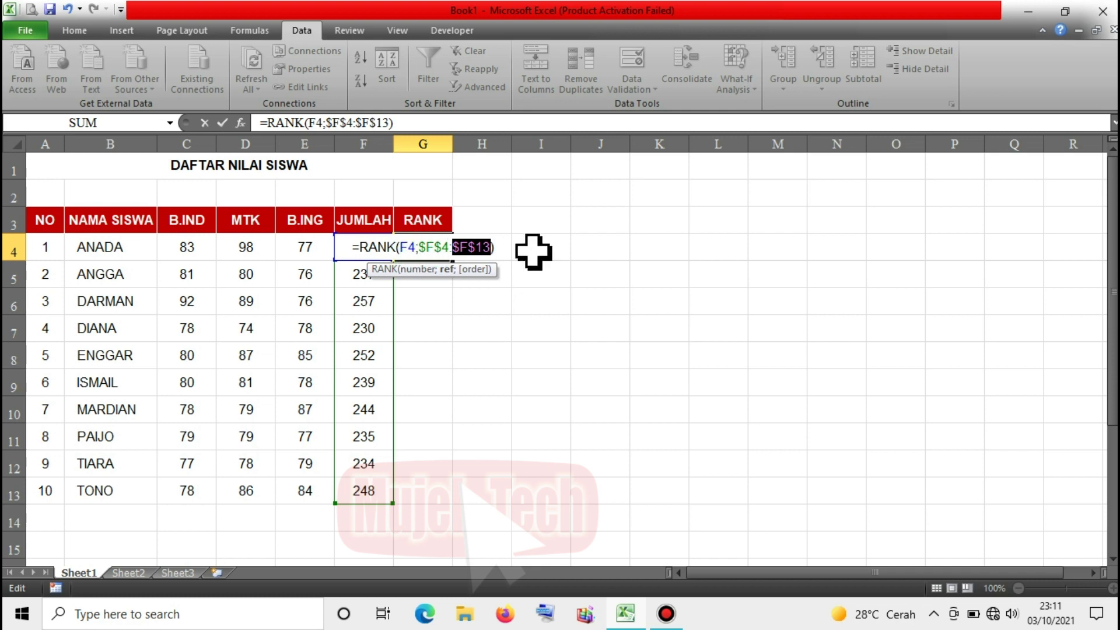
{"action": "key", "text": "Return"}
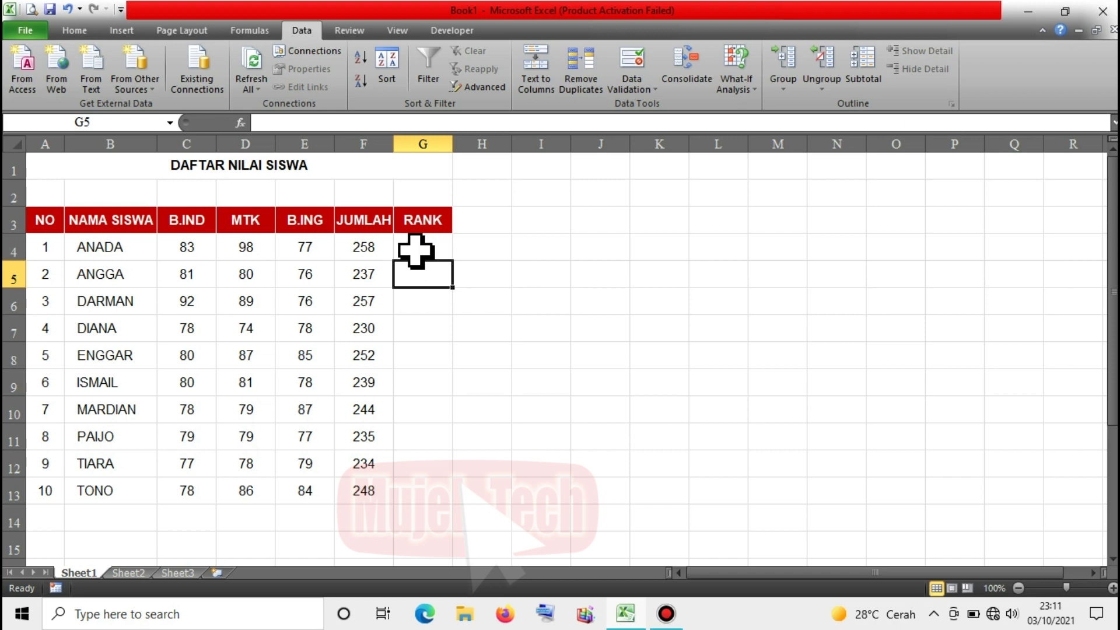
Step: Copy G4's RANK formula down to G13 so all ten students get ranks 1 to 10
{"action": "left_click", "coordinate": [415, 251]}
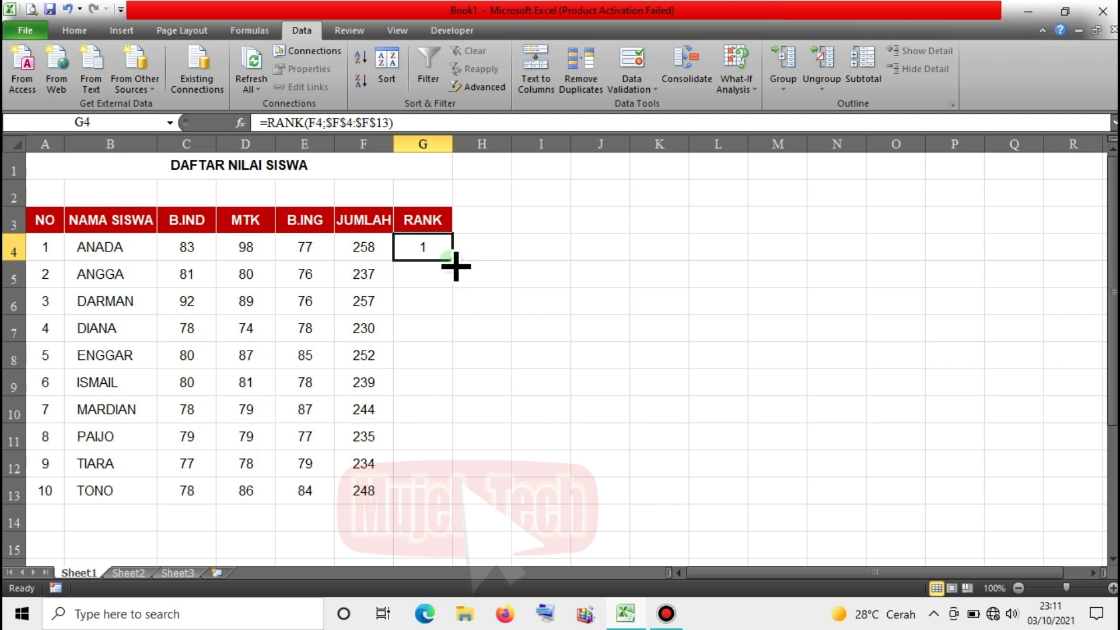
{"action": "double_click", "coordinate": [452, 261]}
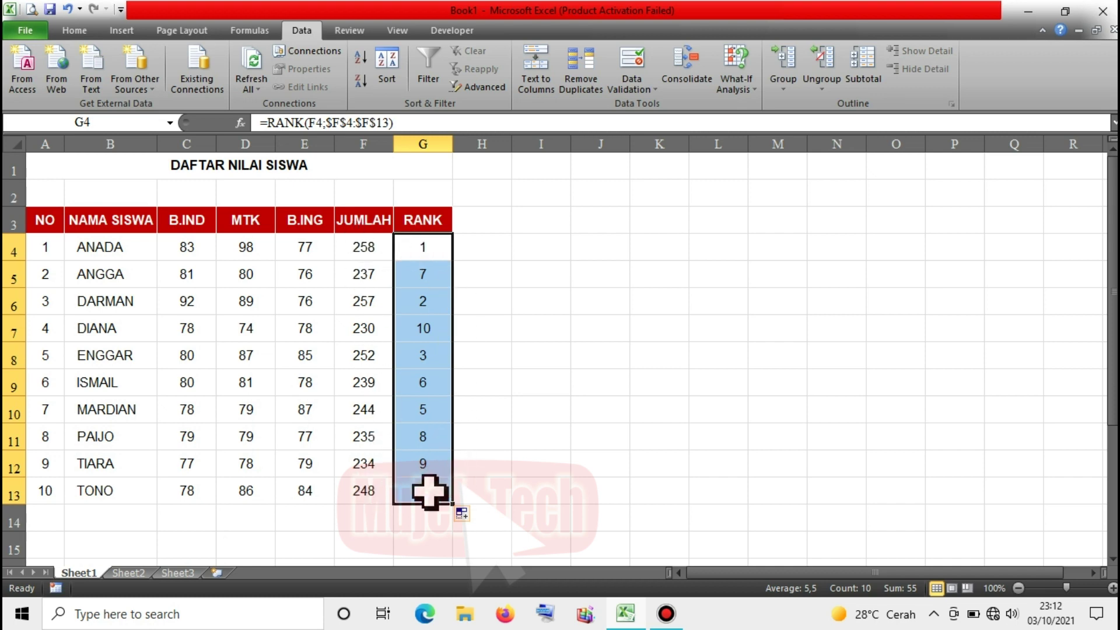
{"action": "left_click", "coordinate": [522, 384]}
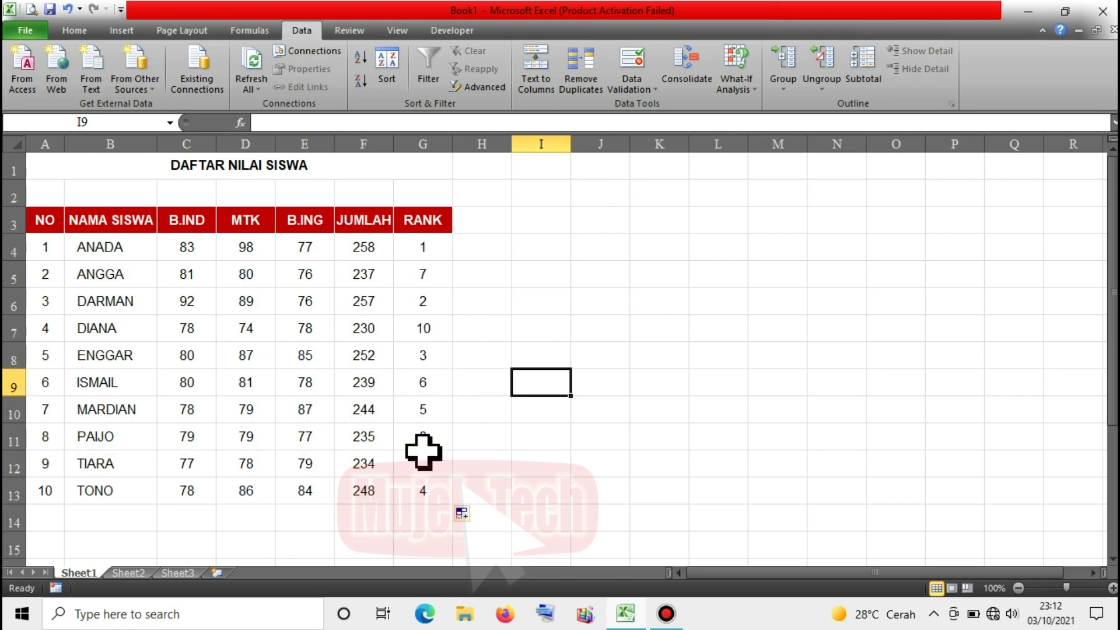
{"action": "left_click", "coordinate": [424, 226]}
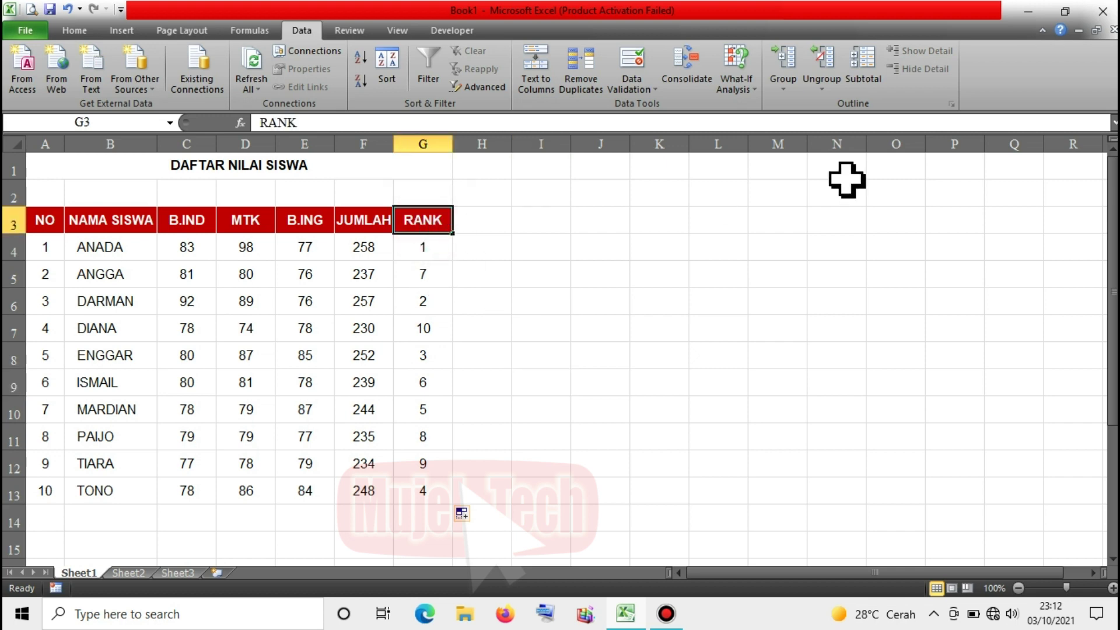
Step: Turn on Filter from Home > Sort & Filter, adding dropdowns to headers NO through RANK
{"action": "left_click", "coordinate": [83, 34]}
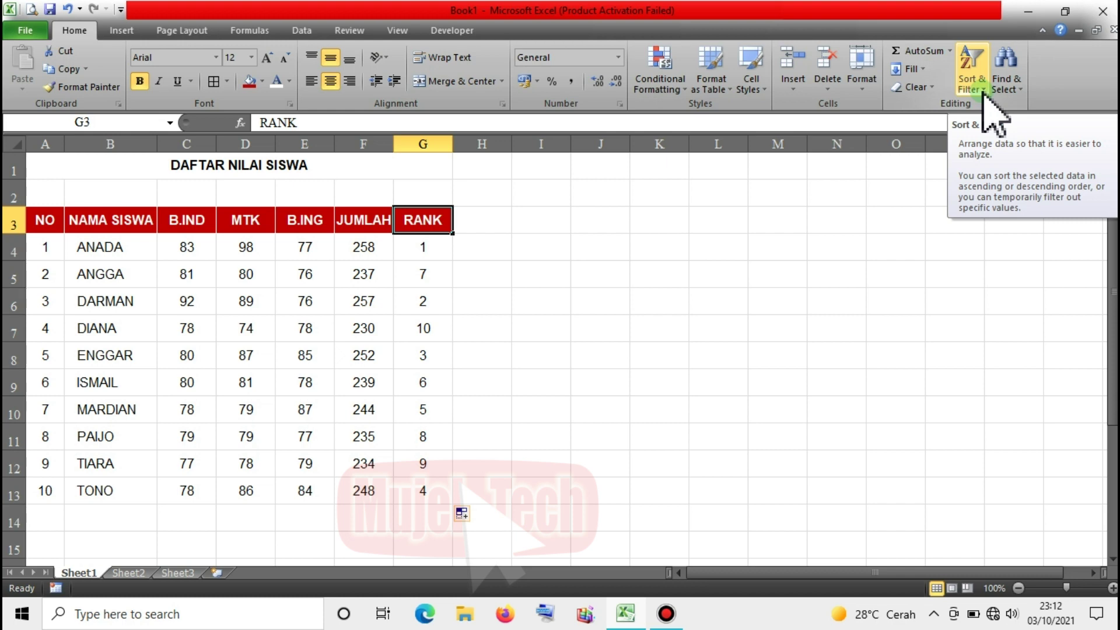
{"action": "left_click", "coordinate": [983, 94]}
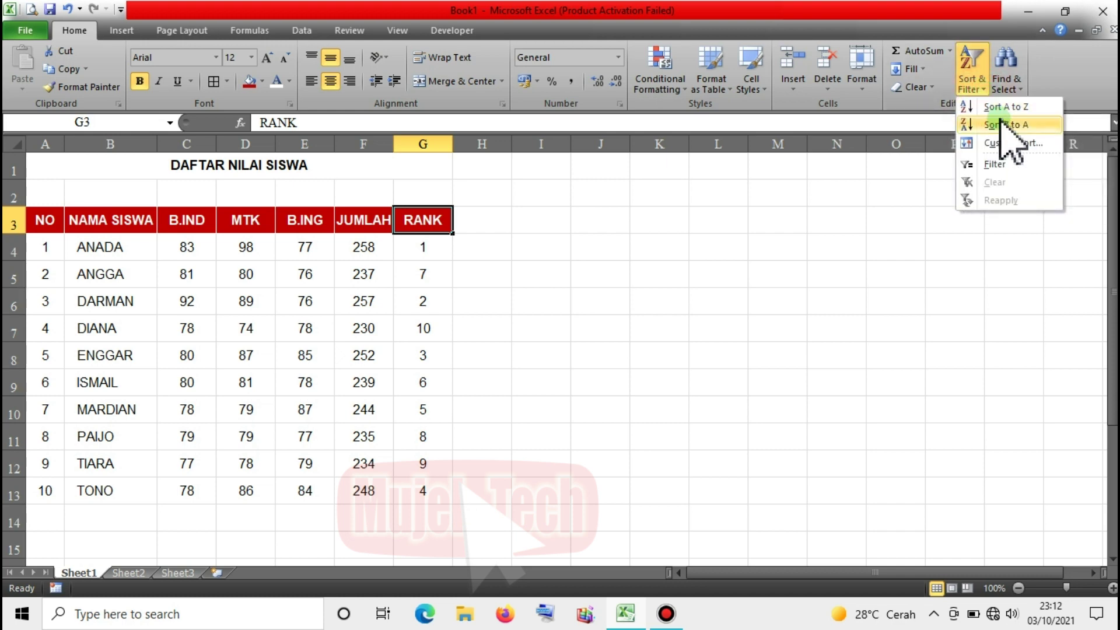
{"action": "left_click", "coordinate": [999, 164]}
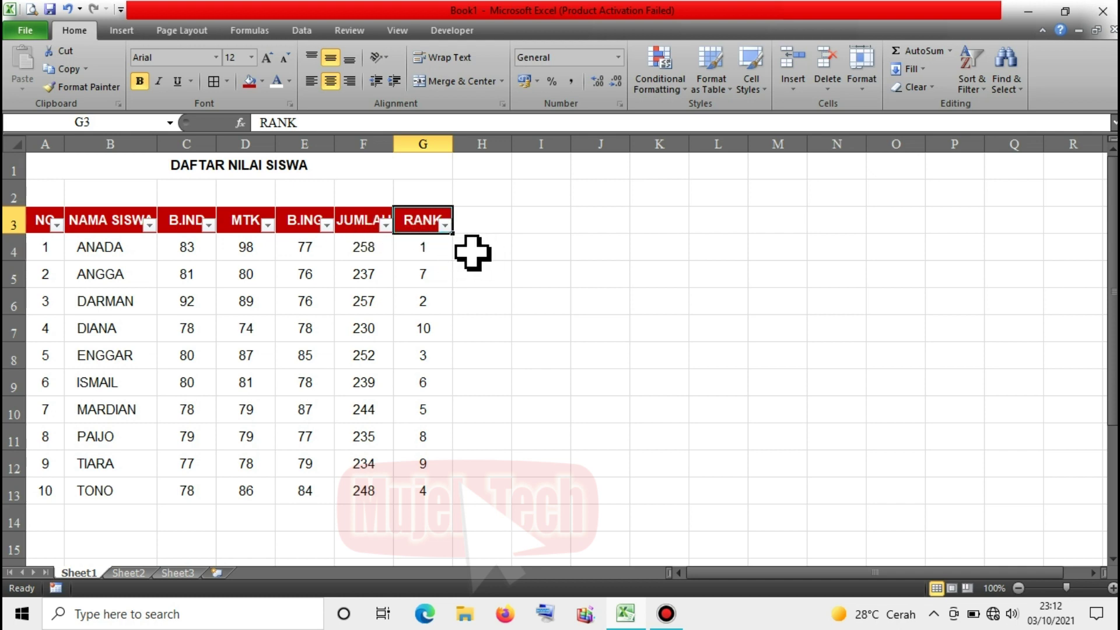
{"action": "left_click", "coordinate": [445, 225]}
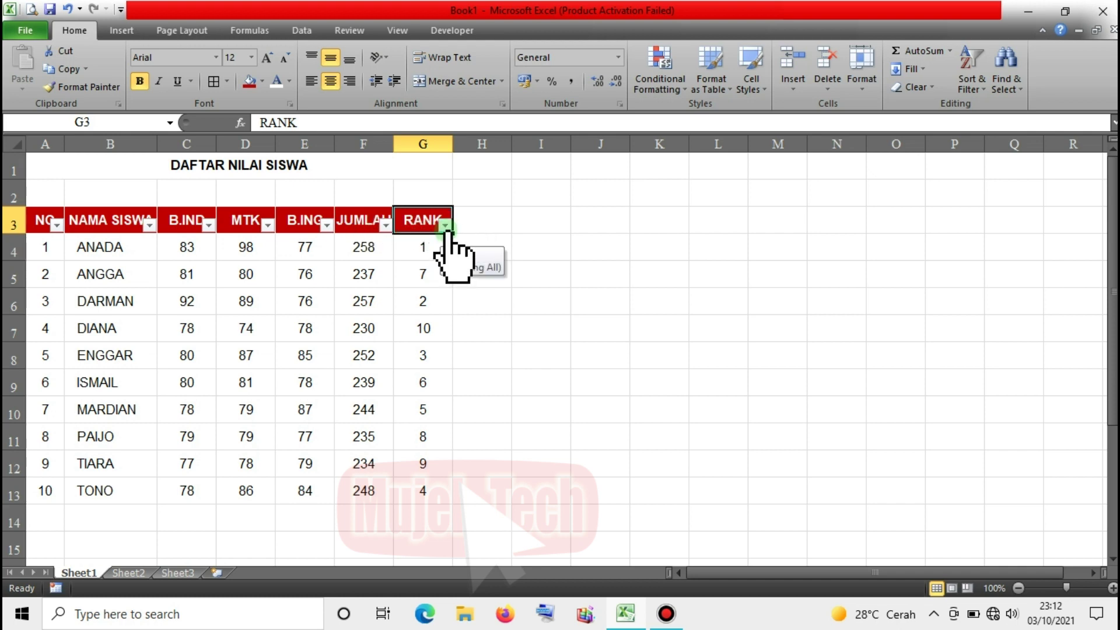
Step: Sort the RANK column Smallest to Largest, putting ANADA at rank 1 and DIANA at 10
{"action": "left_click", "coordinate": [446, 228]}
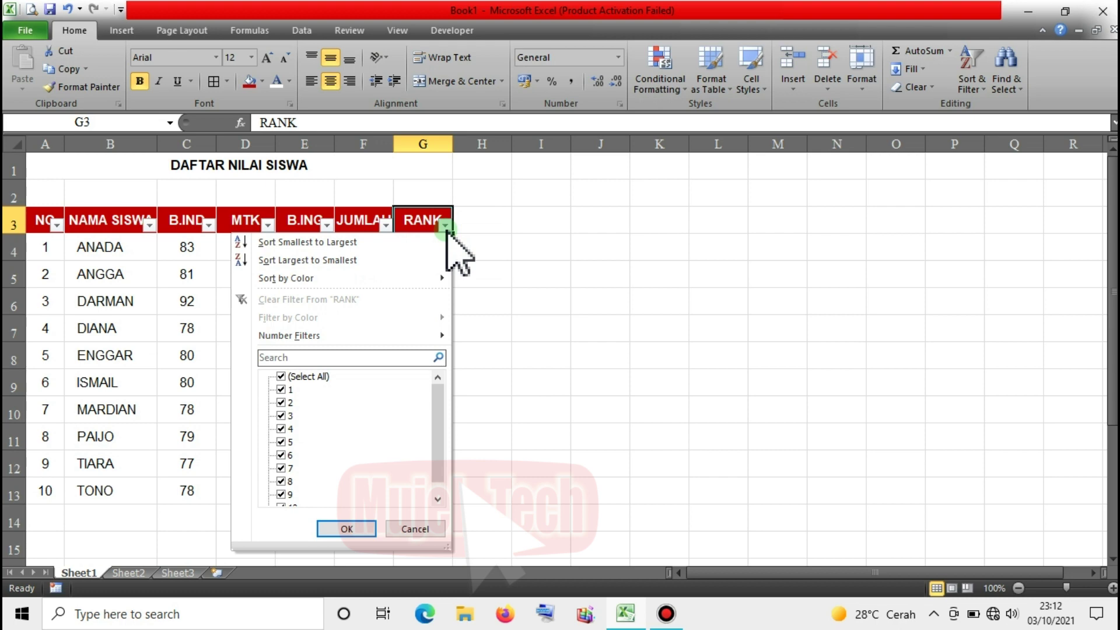
{"action": "left_click", "coordinate": [301, 244]}
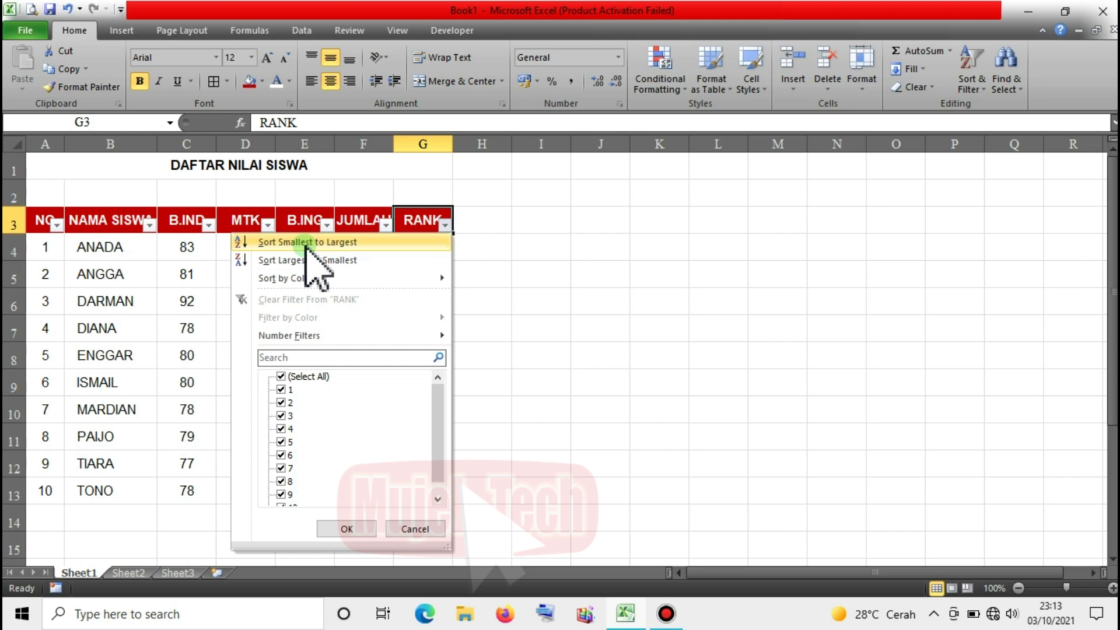
{"action": "left_click", "coordinate": [305, 242]}
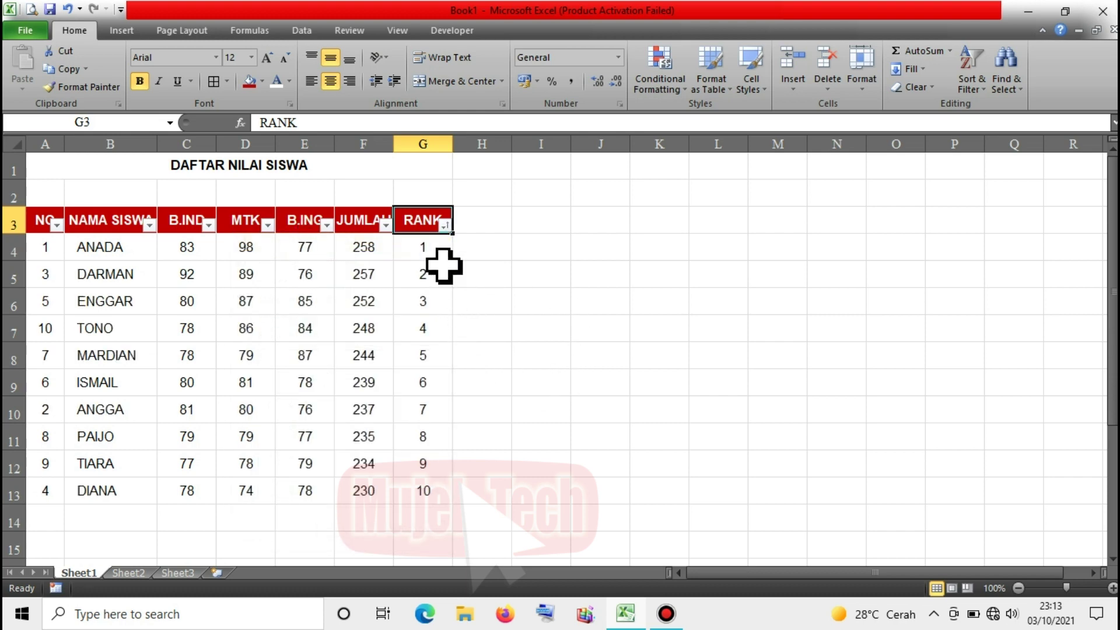